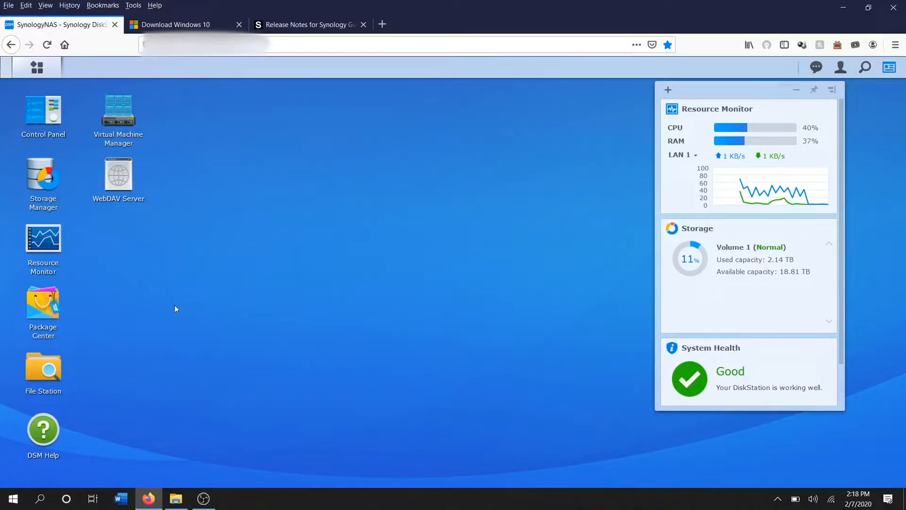
Look up the Virtual Machine Manager package in Package Center by searching for "virtual machine", and close Package Center after viewing its page.
click(52, 309)
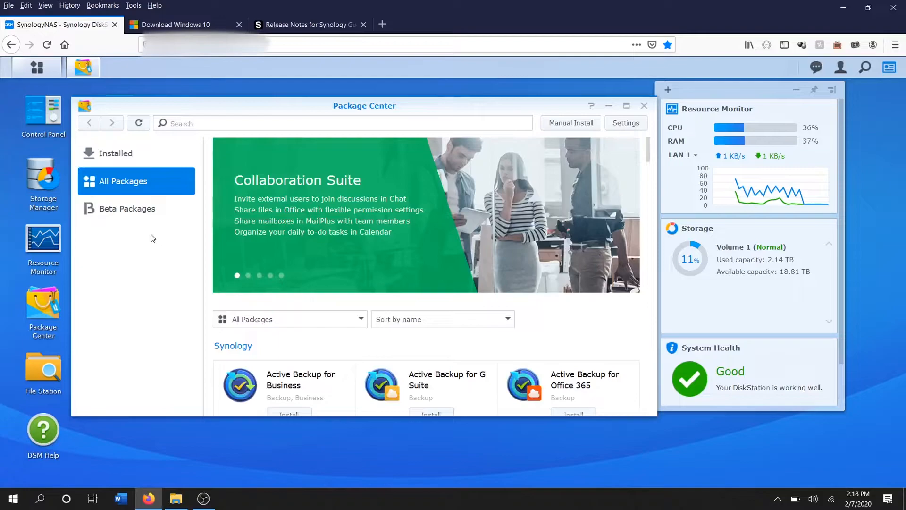
click(203, 124)
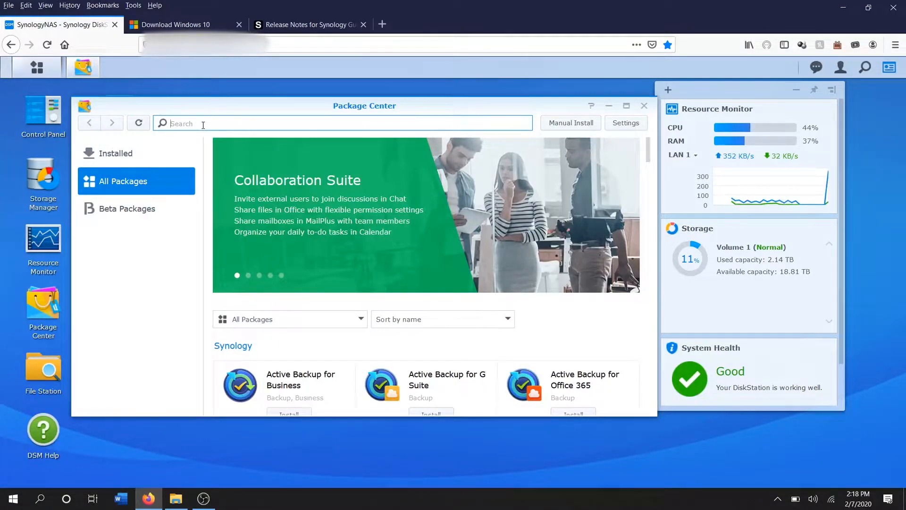
text(virtual machine)
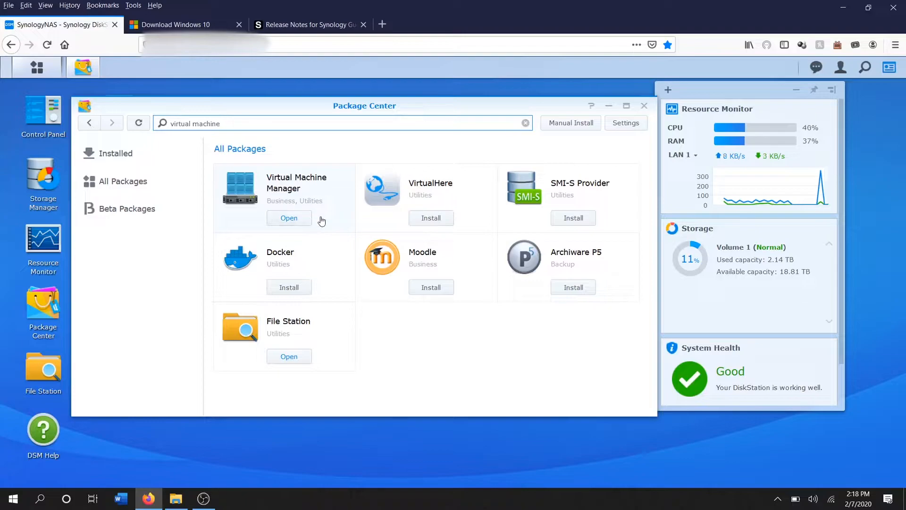
click(286, 184)
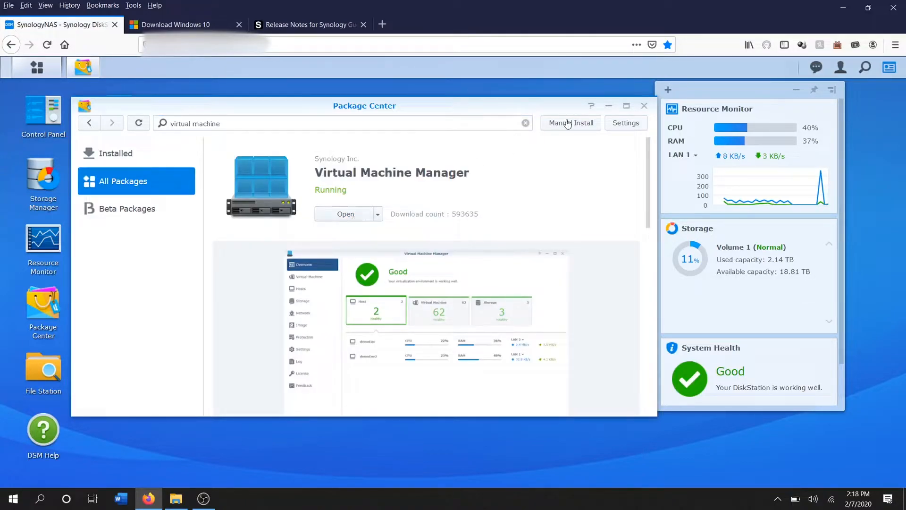
click(645, 108)
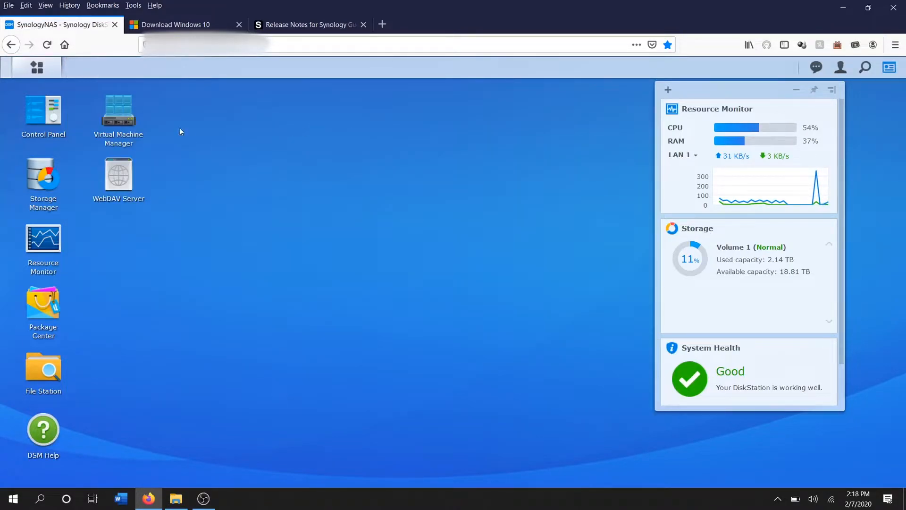
Start creating a Microsoft Windows virtual machine in Virtual Machine Manager, stored on the SynologyNAS host's storage.
click(118, 115)
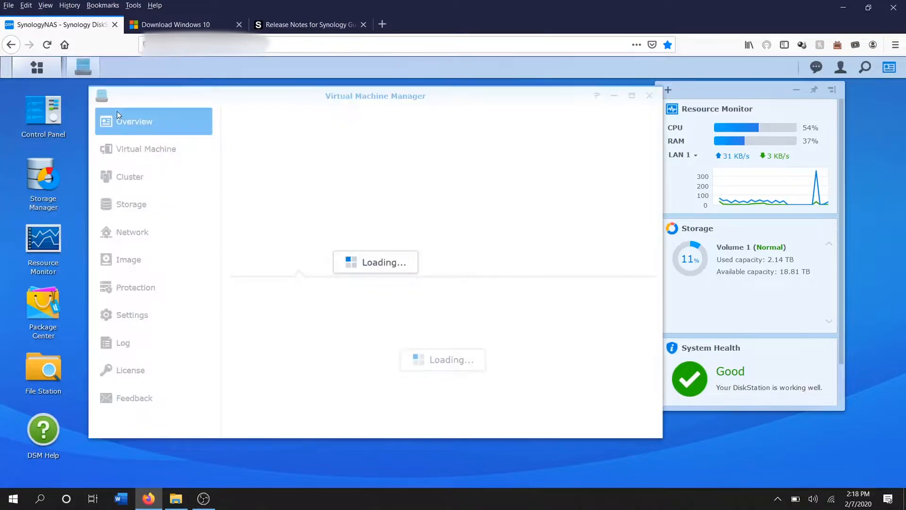
click(157, 158)
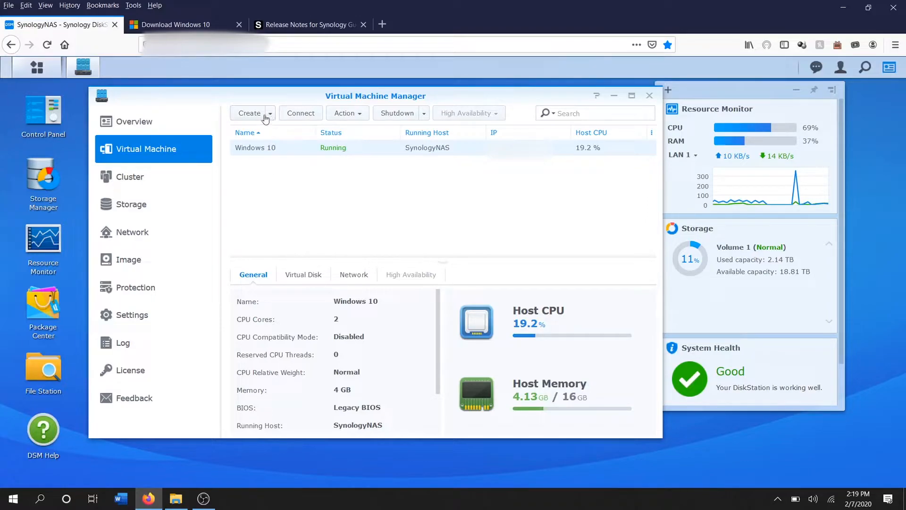
click(250, 114)
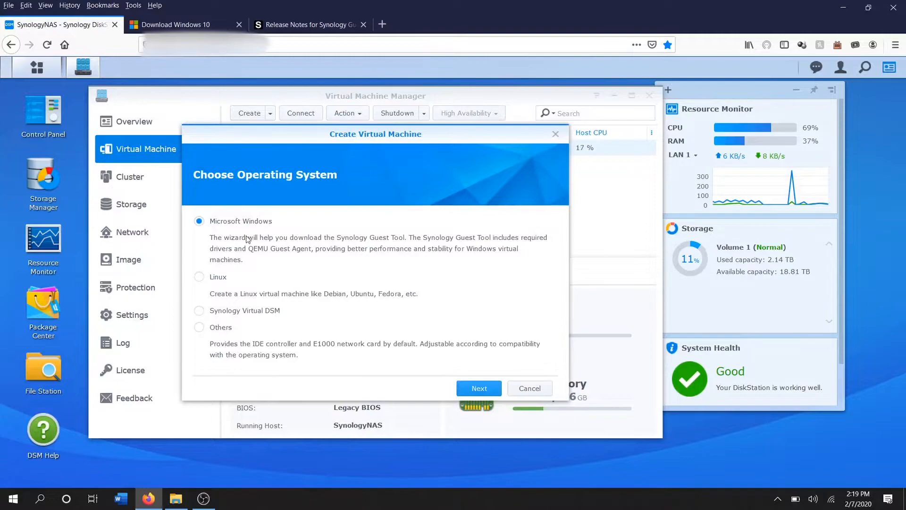
click(474, 390)
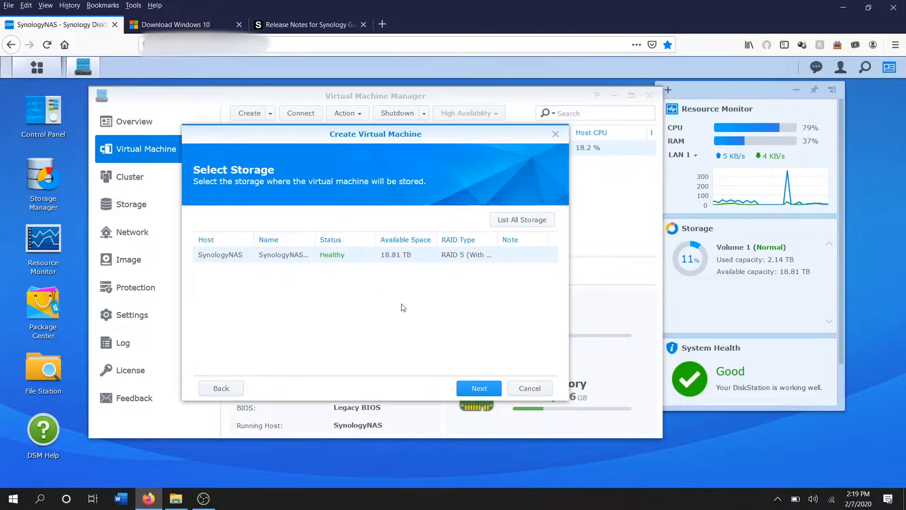
click(476, 392)
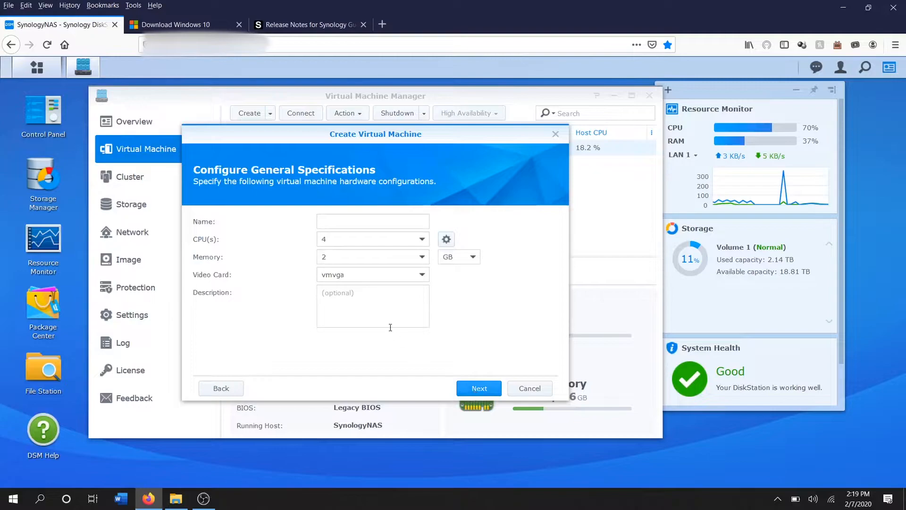
Name the virtual machine "YouTube VM" and give it 2 CPUs and 4 GB of memory, keeping the vmvga video card.
click(349, 222)
text(Youtube)
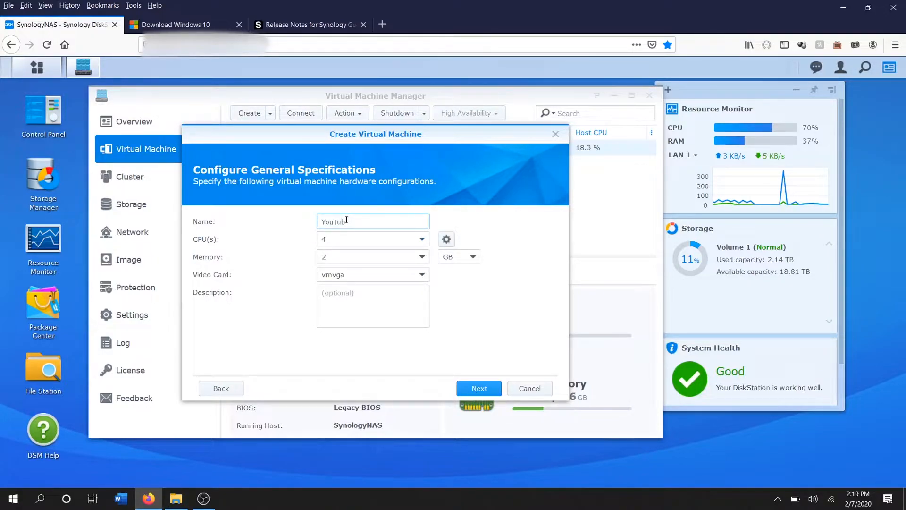
text( VM)
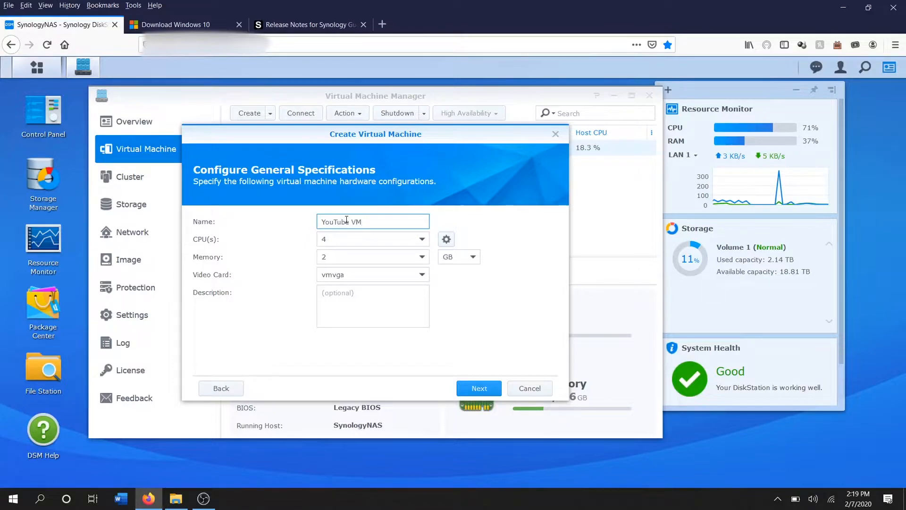
click(349, 245)
click(338, 272)
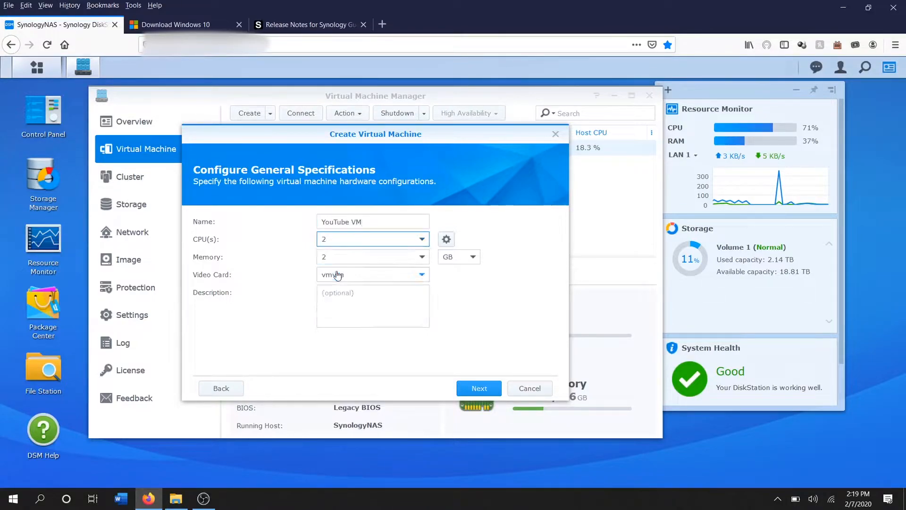
click(341, 258)
text(4)
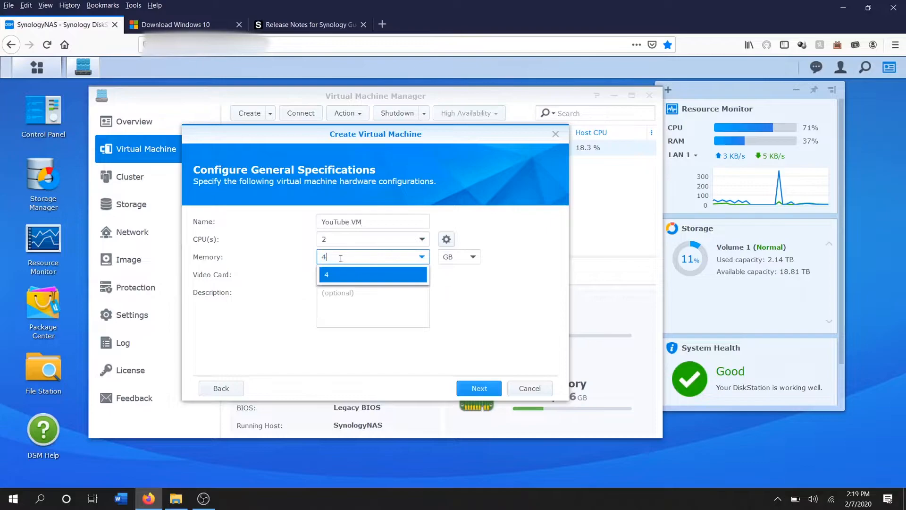
click(338, 275)
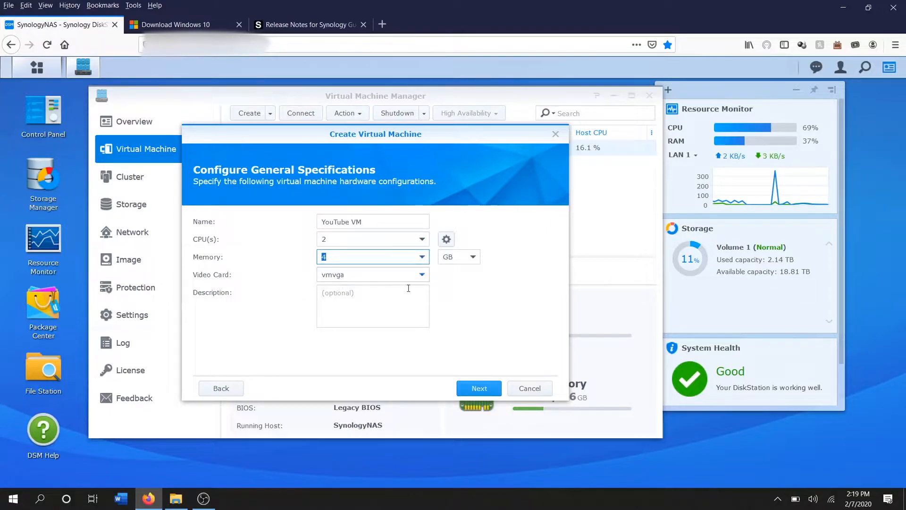
click(474, 388)
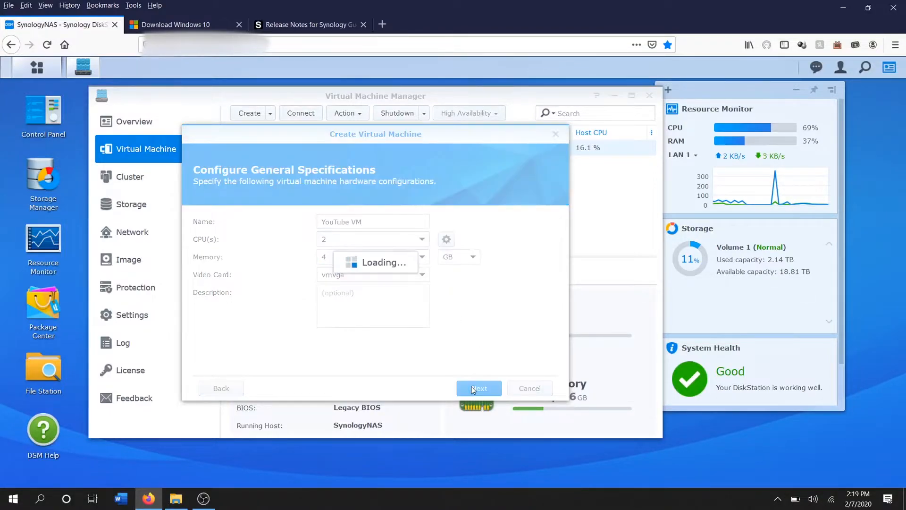
Set Virtual Disk 1 to 75 GB and accept Default VM Network for the virtual machine.
click(367, 223)
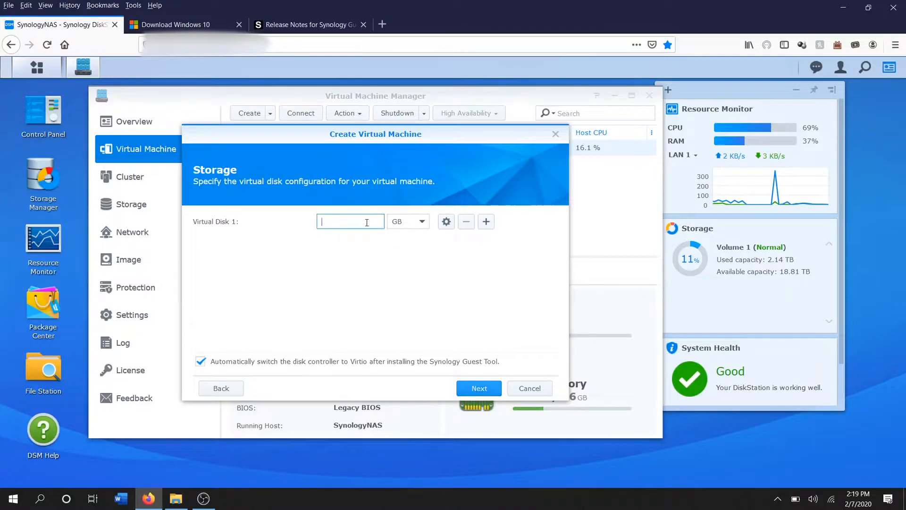
text(75)
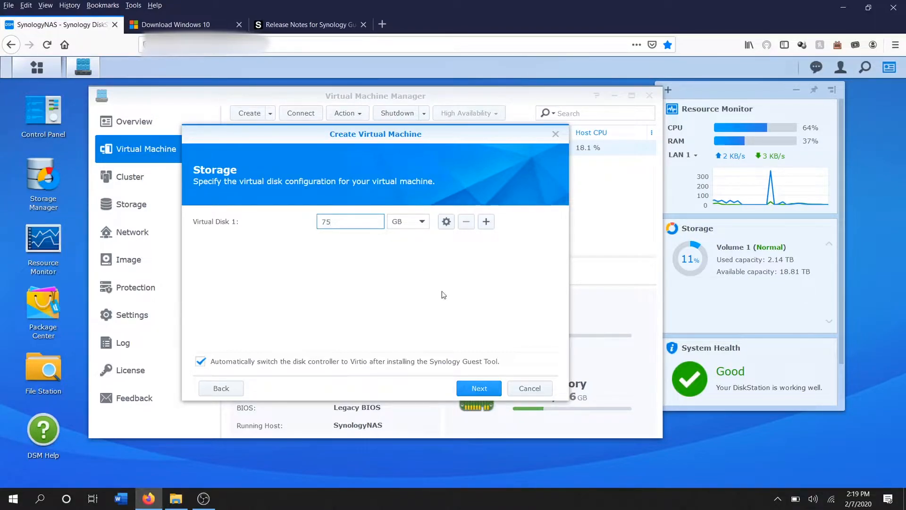
click(483, 388)
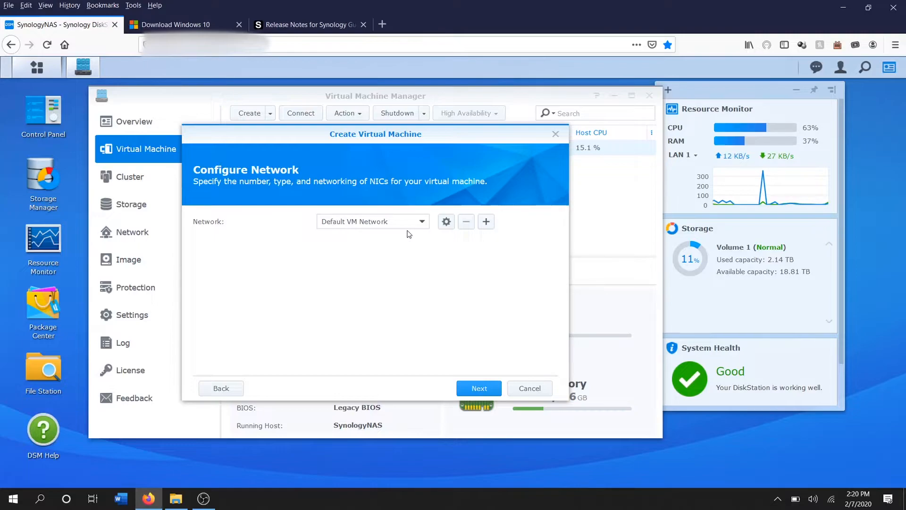
click(475, 387)
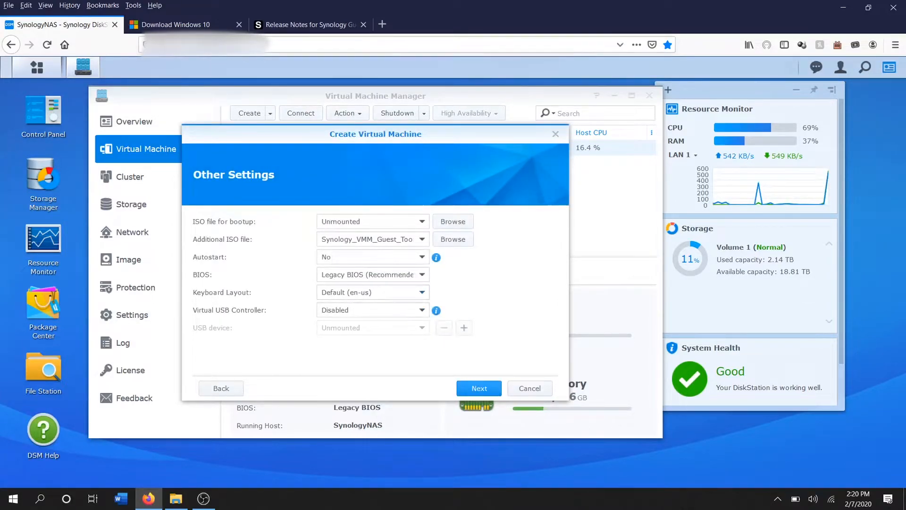
Download the Windows 10 media creation tool, MediaCreationTool1909.exe, from Microsoft's Download Windows 10 page and save it.
click(200, 30)
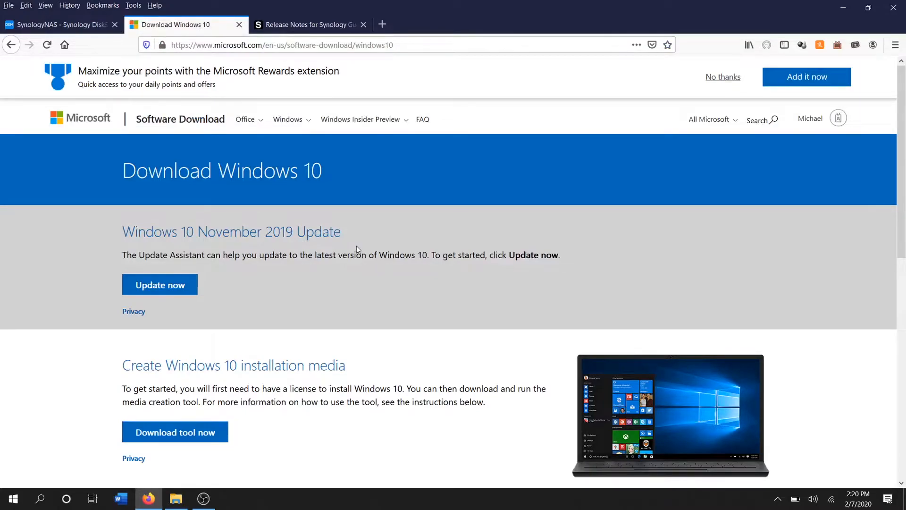
scroll(354, 253, down, 3)
click(184, 364)
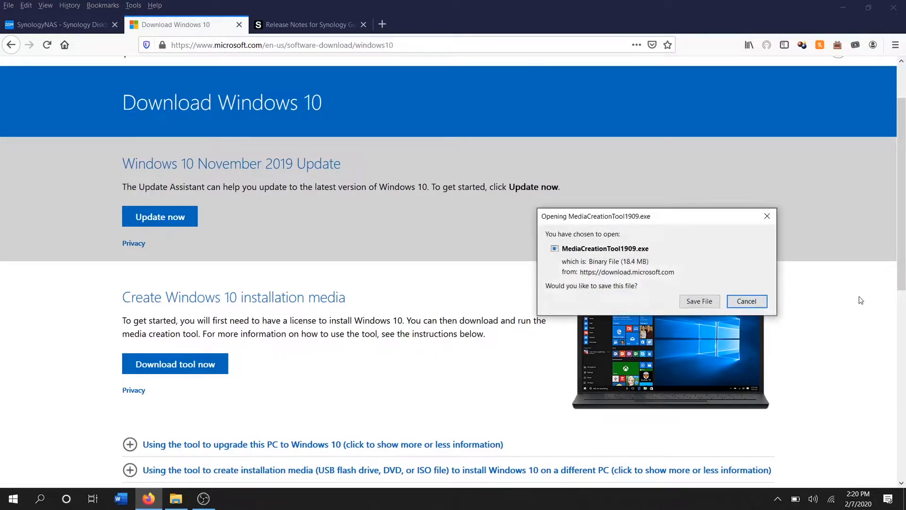
click(697, 301)
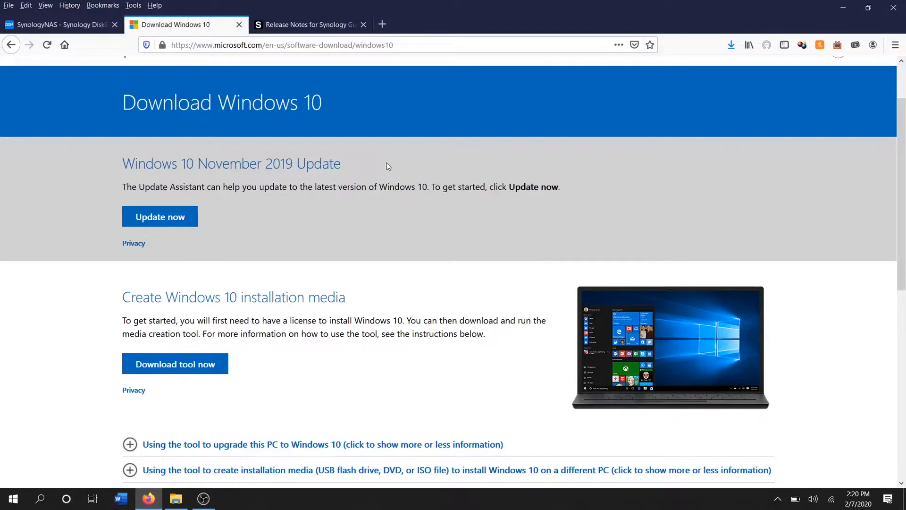
Download the version 1.5.3-0015 Synology Guest Tool ISO from its release notes page, and close the leftover Synology pages.
click(272, 29)
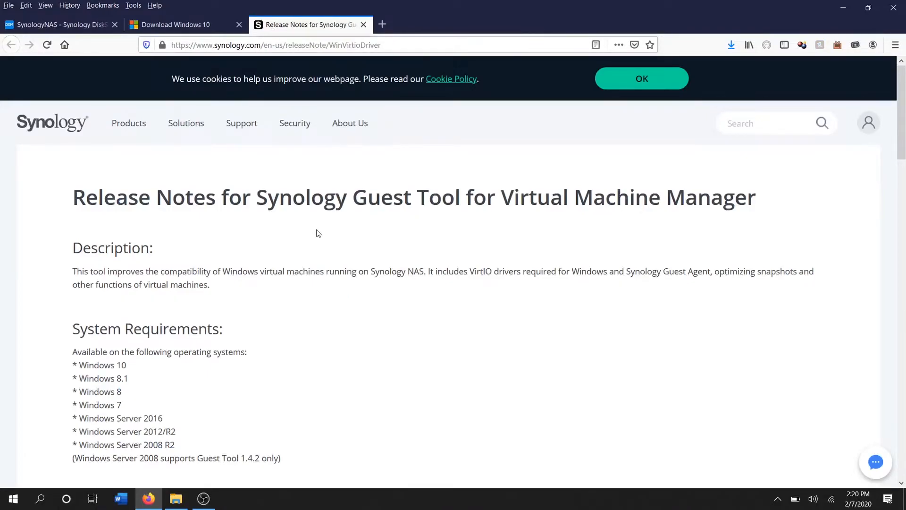
scroll(318, 233, down, 6)
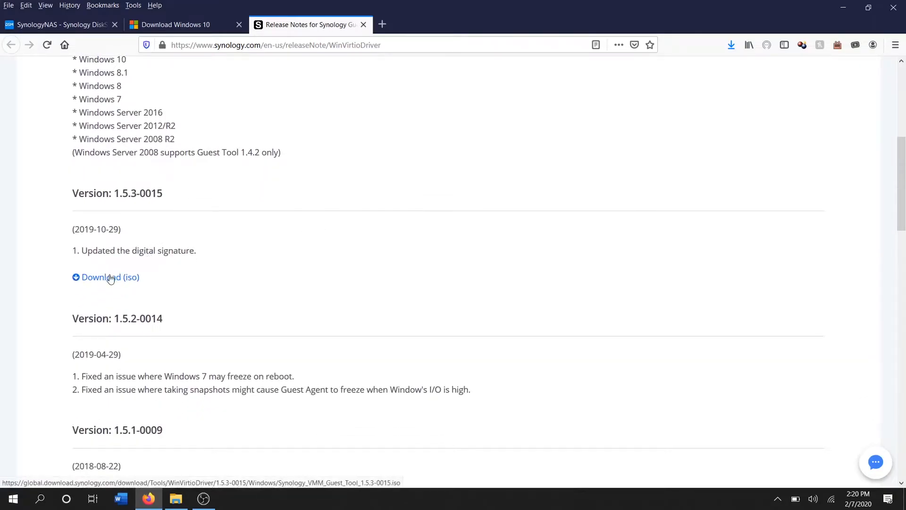
click(111, 278)
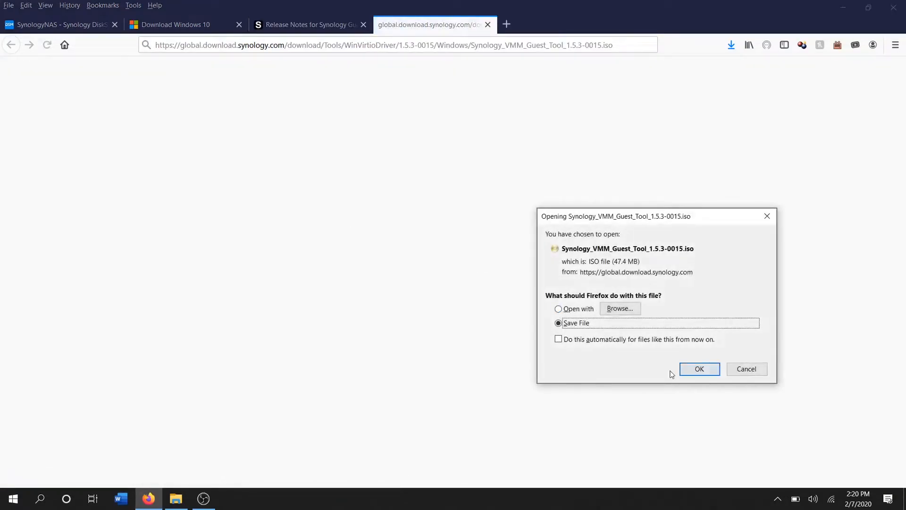
click(693, 373)
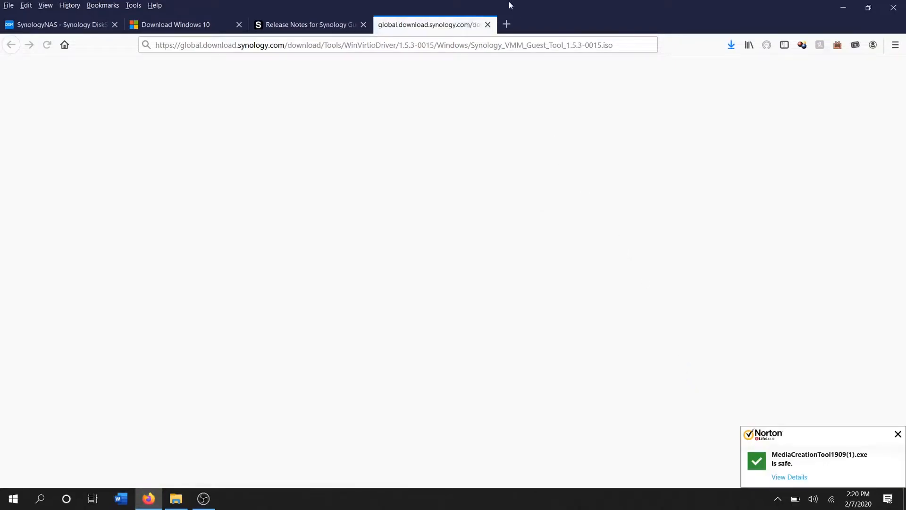
click(489, 25)
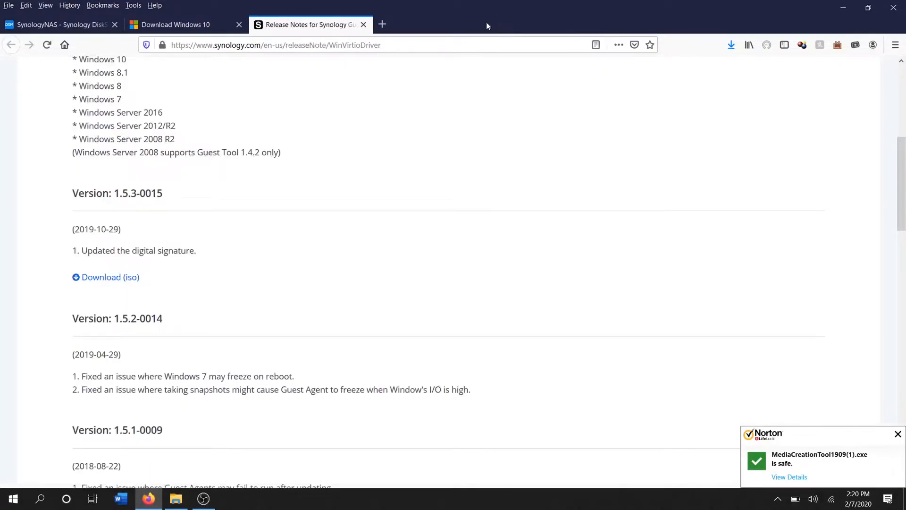
click(364, 25)
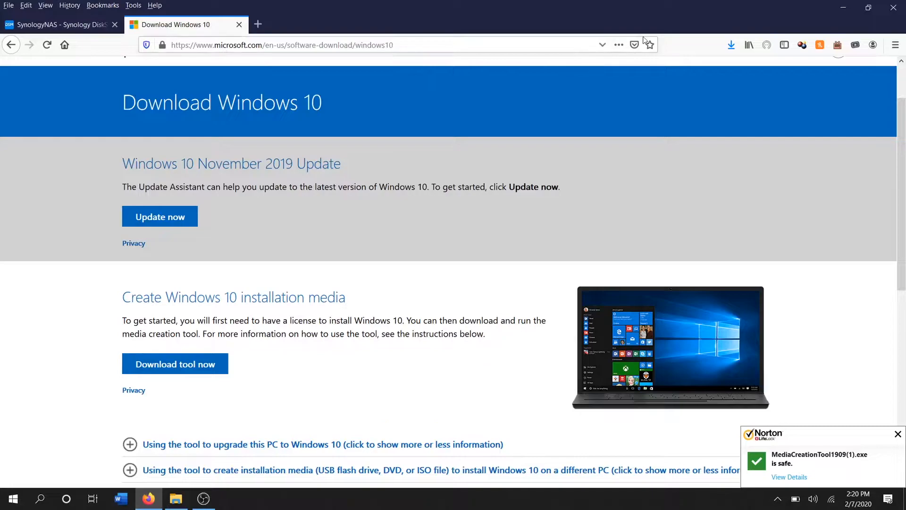
Run the downloaded Windows 10 media creation tool and allow it to make changes to the computer.
click(732, 44)
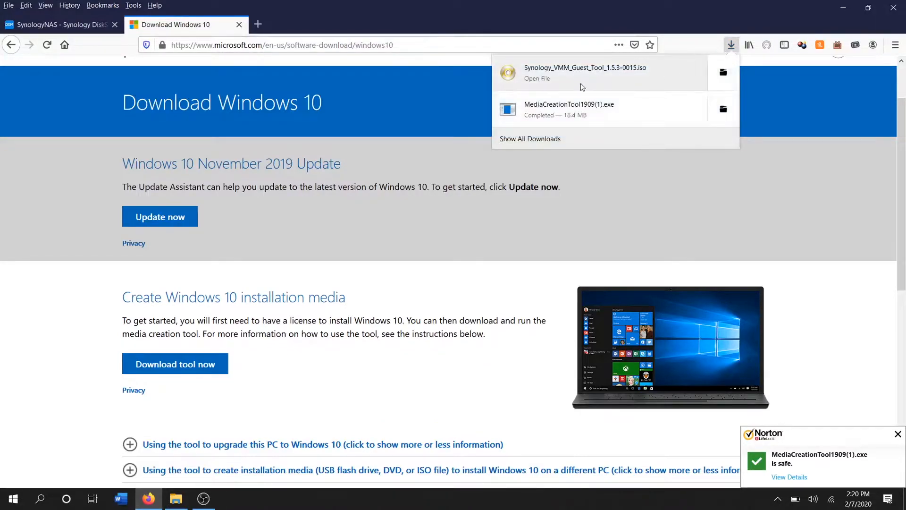
click(551, 109)
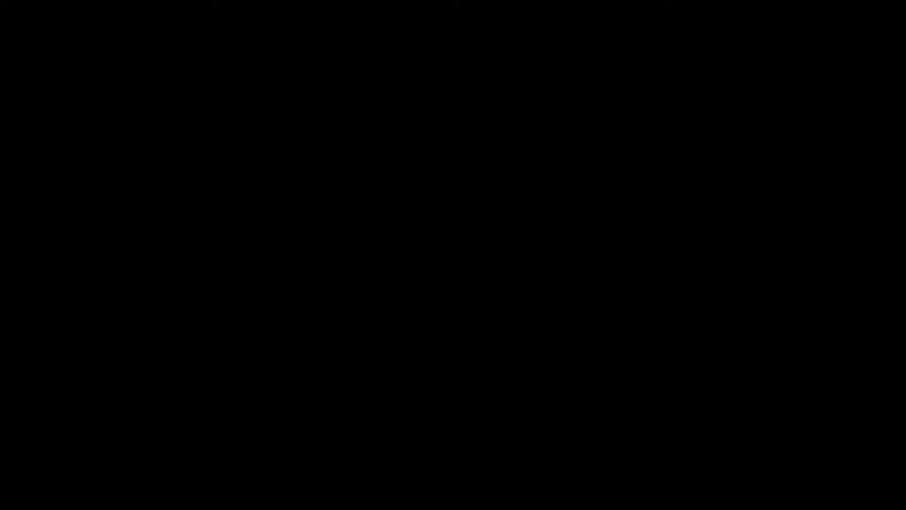
click(408, 333)
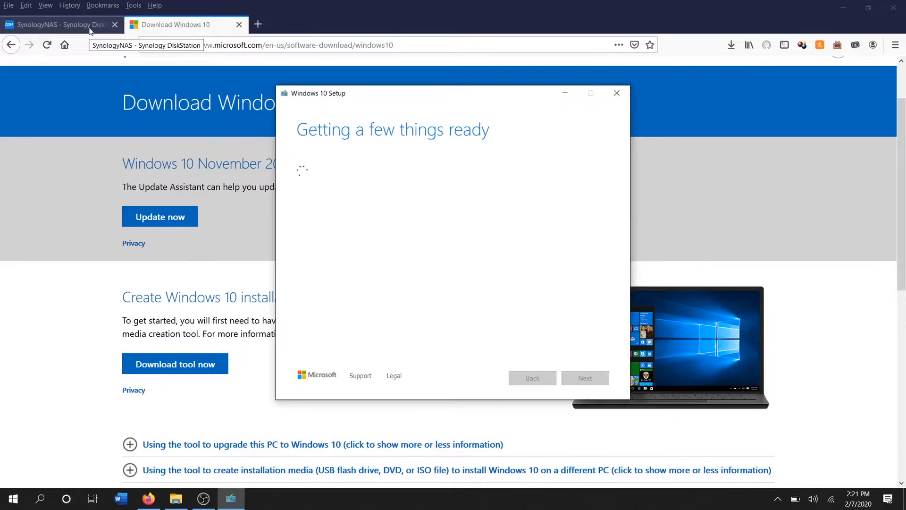
Return to the Synology virtual machine wizard and set Windows 10.iso from the personal files folder in Synology NAS as the bootup ISO.
click(89, 25)
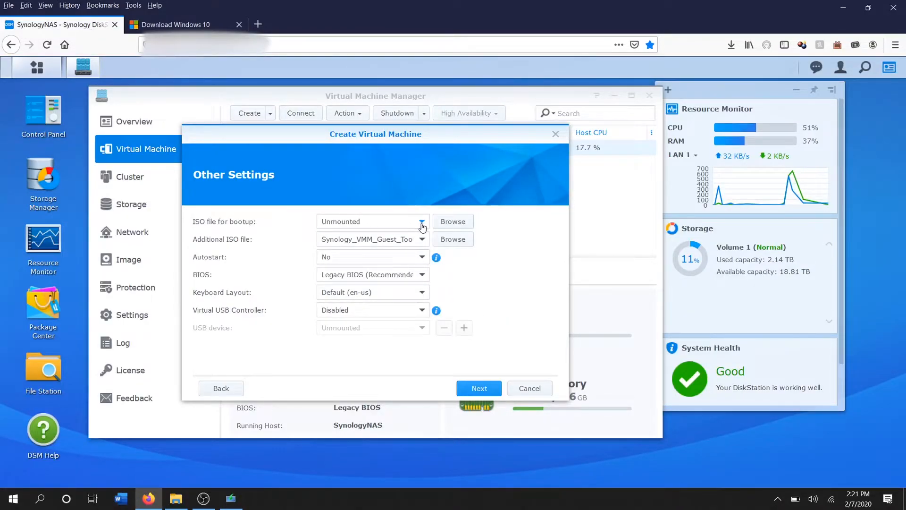
click(458, 225)
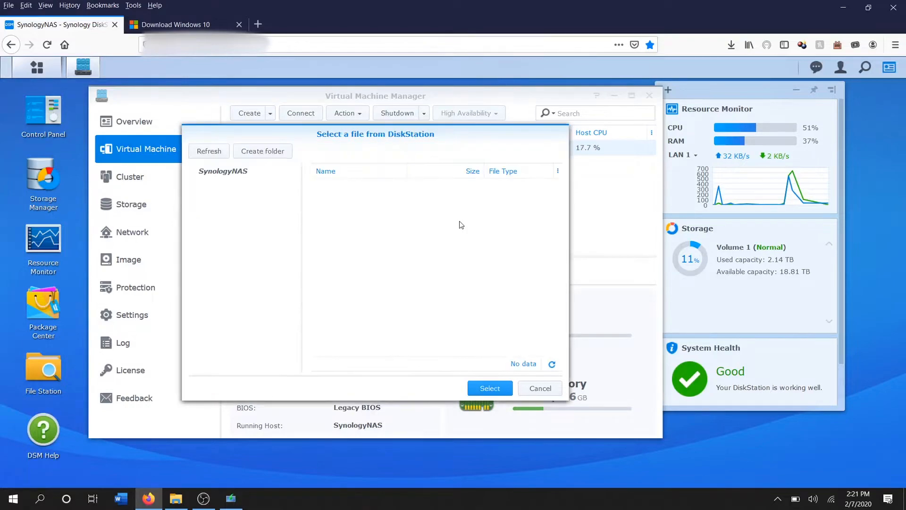
click(244, 202)
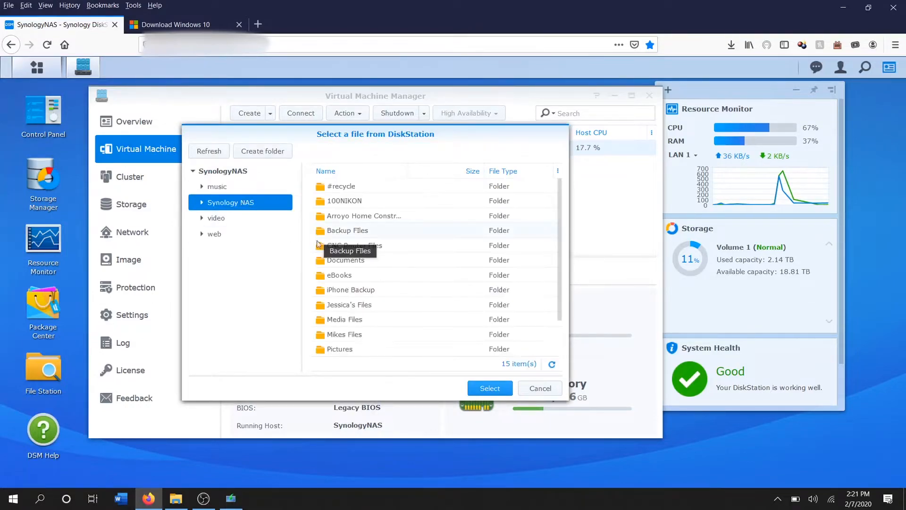
double_click(341, 334)
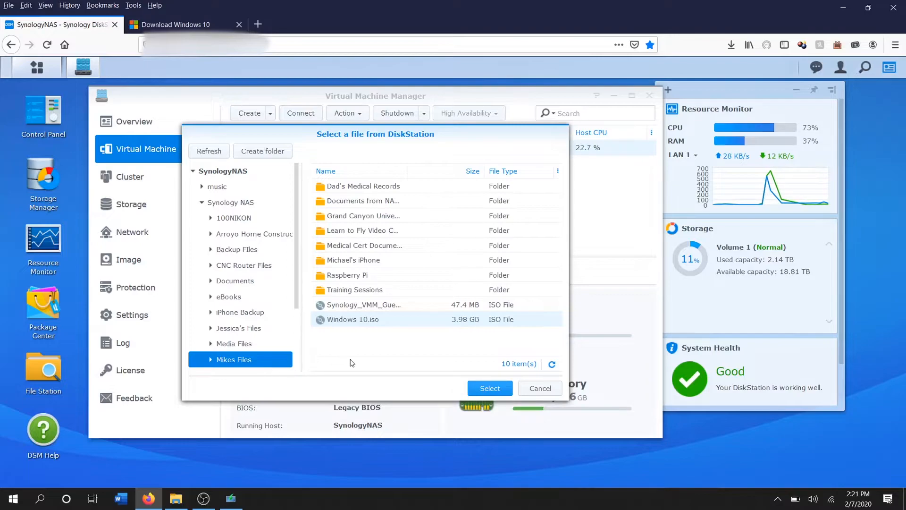
click(490, 388)
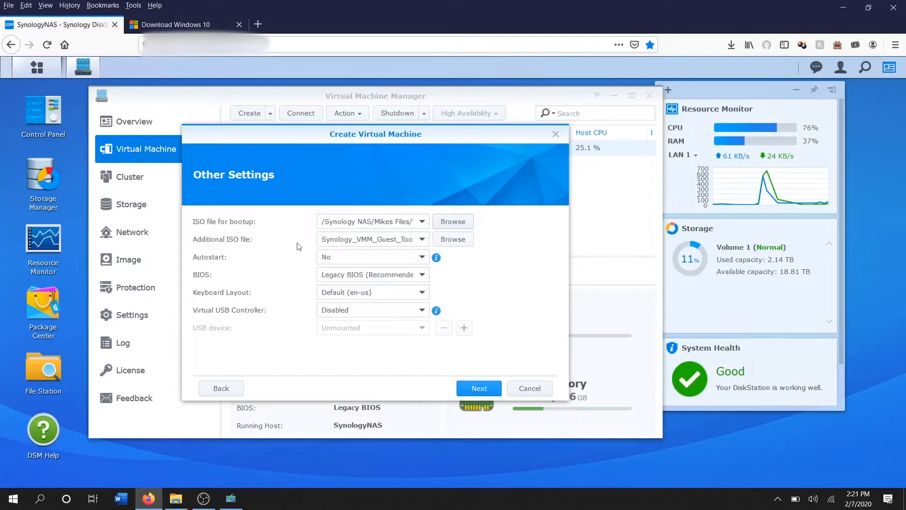
Set the Synology VMM Guest Tool ISO from the same personal files folder as the additional ISO file.
click(454, 240)
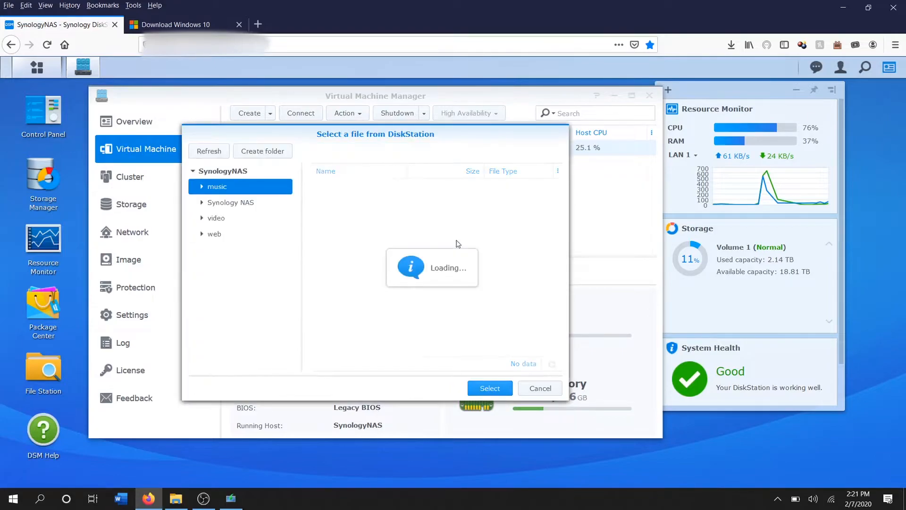
click(235, 203)
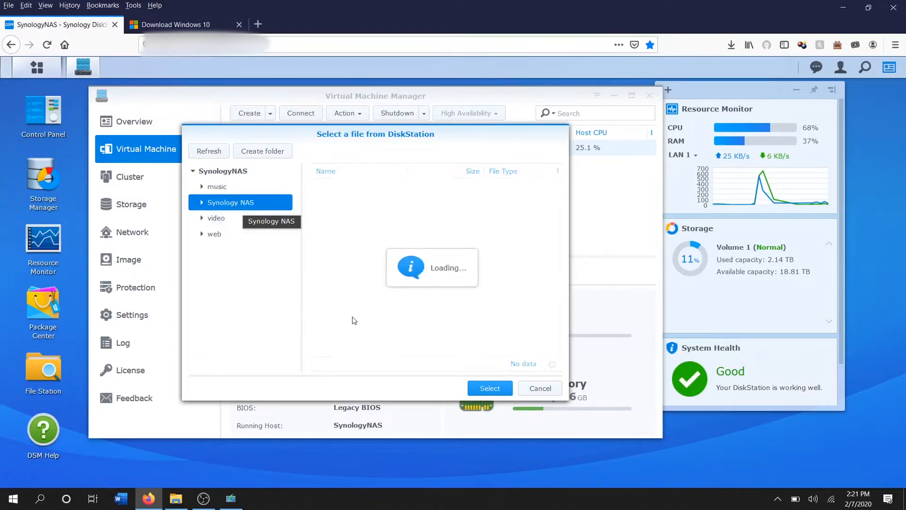
double_click(344, 336)
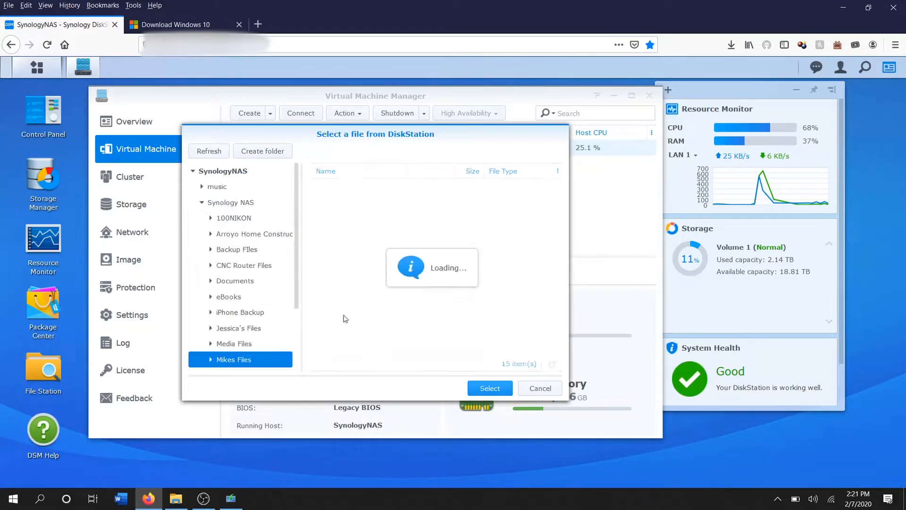
click(353, 307)
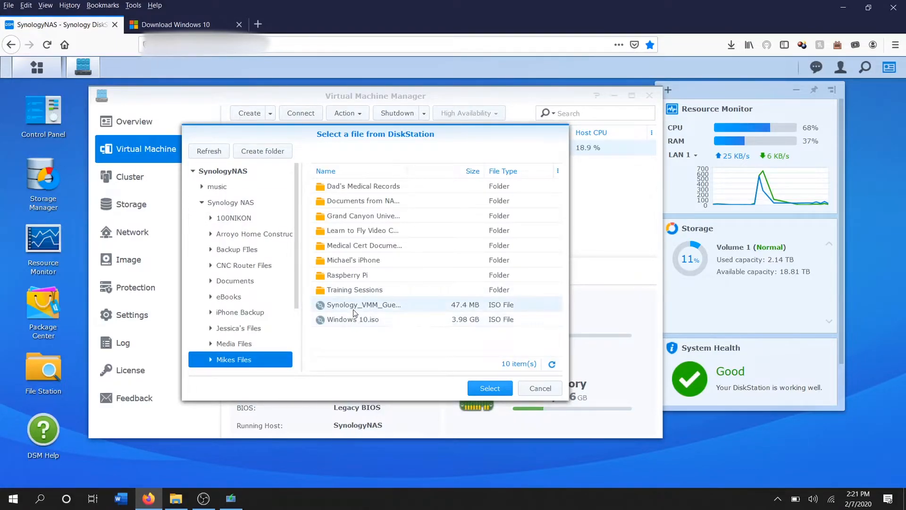
click(490, 388)
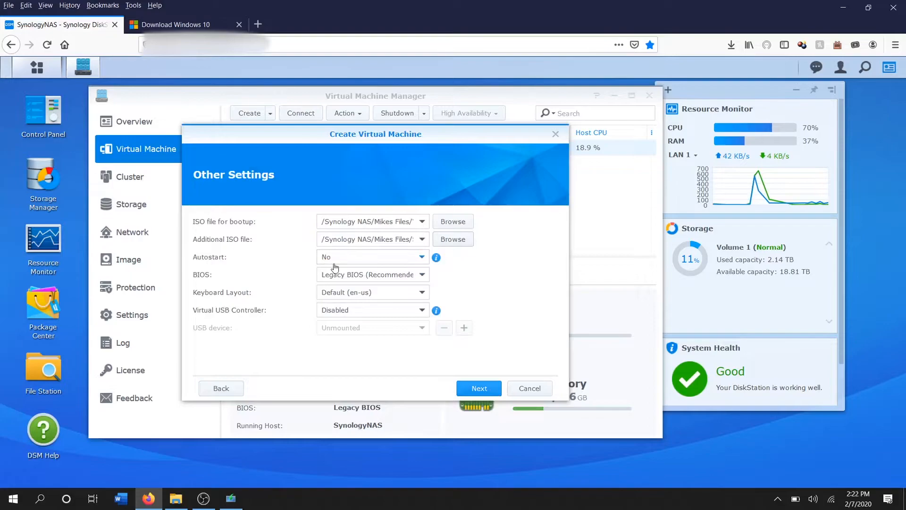
Set Autostart to Yes and the Virtual USB Controller to USB 3.0, and continue to the permissions page.
click(375, 262)
click(367, 273)
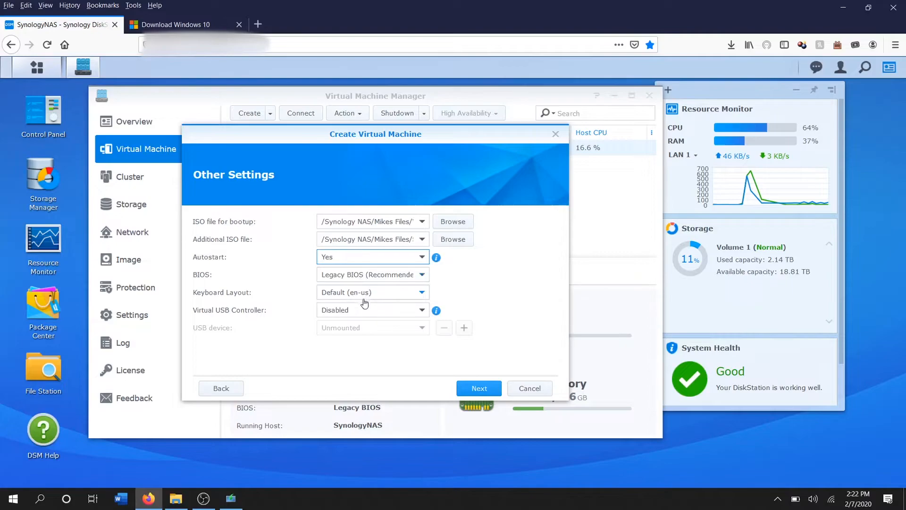
click(364, 315)
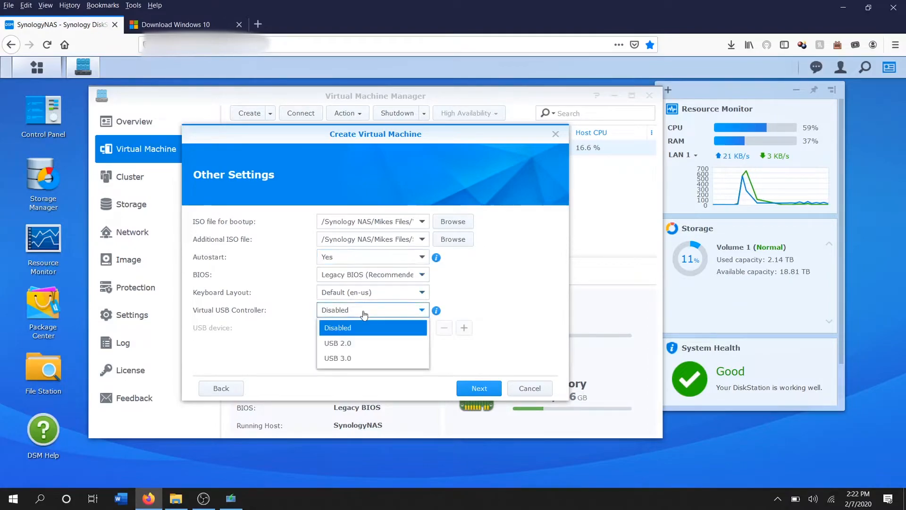
click(350, 357)
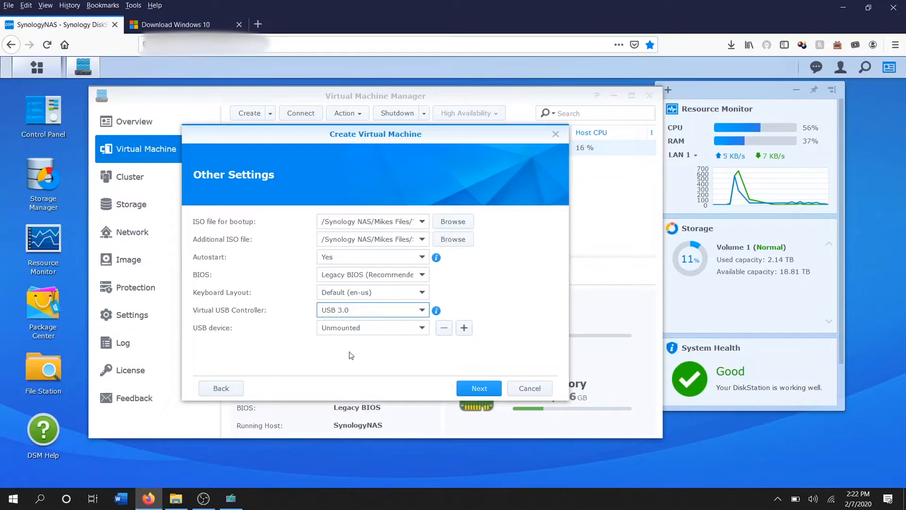
click(464, 389)
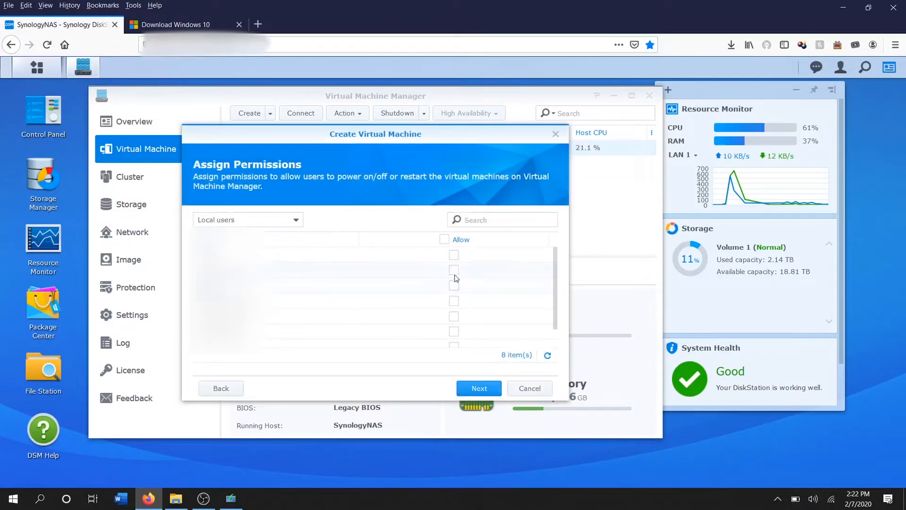
Allow the second listed local user to control the virtual machine, and create it without powering it on automatically.
click(456, 271)
click(478, 389)
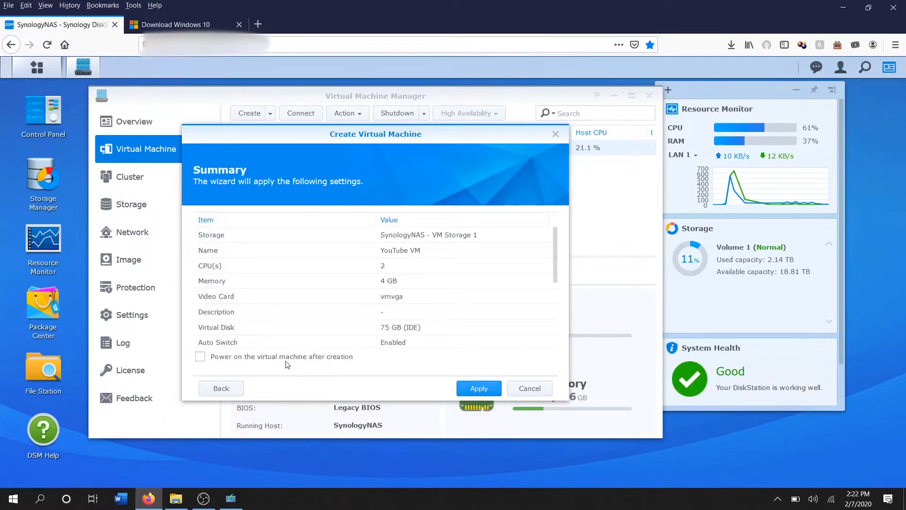
click(472, 391)
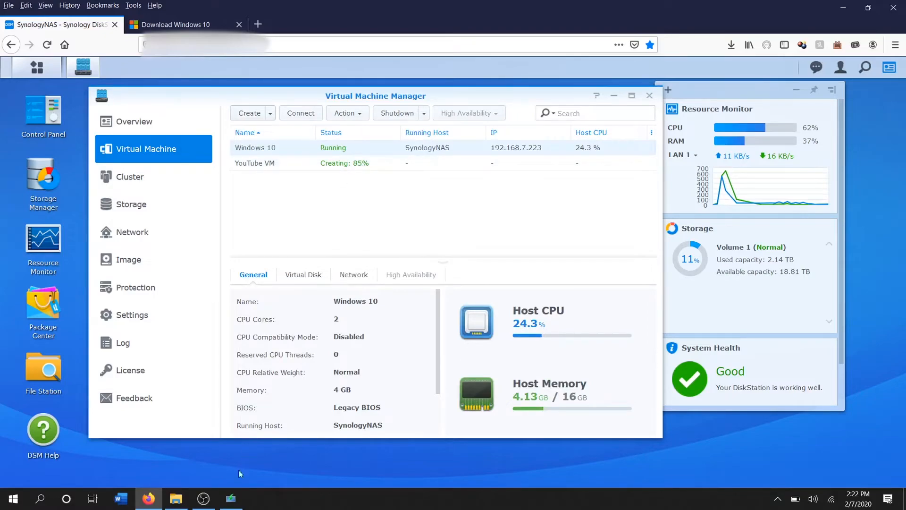
Switch to Windows 10 Setup, accept its license terms, and move its window clear of the virtual machine list.
click(232, 498)
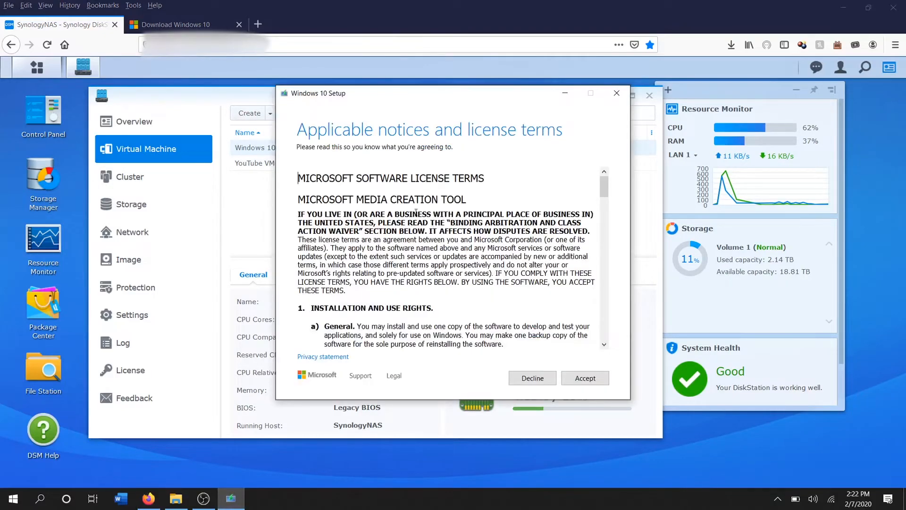
click(585, 378)
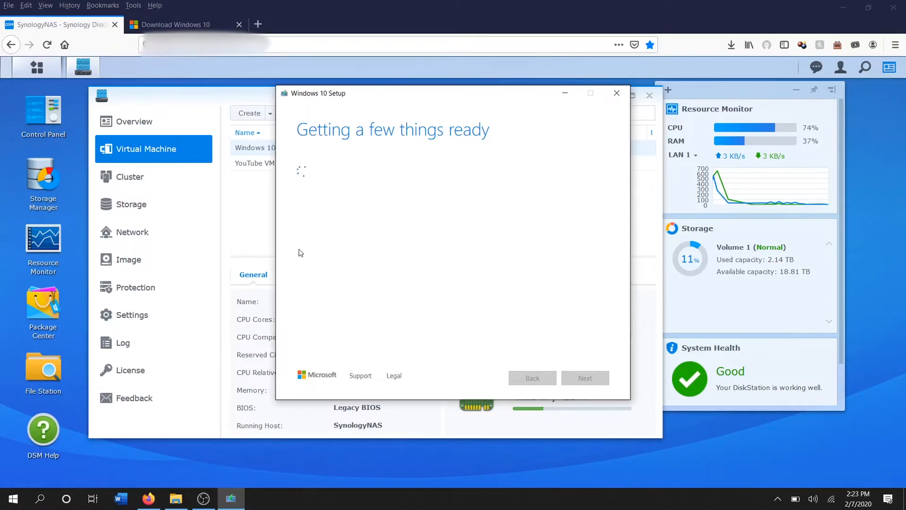
drag(398, 102, 551, 98)
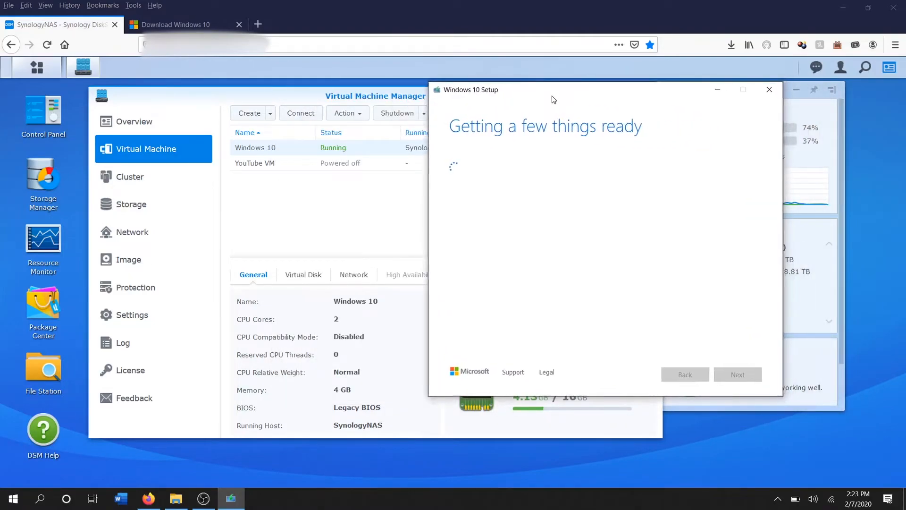
Power on YouTube VM in Virtual Machine Manager and connect to its console once it is running.
click(271, 168)
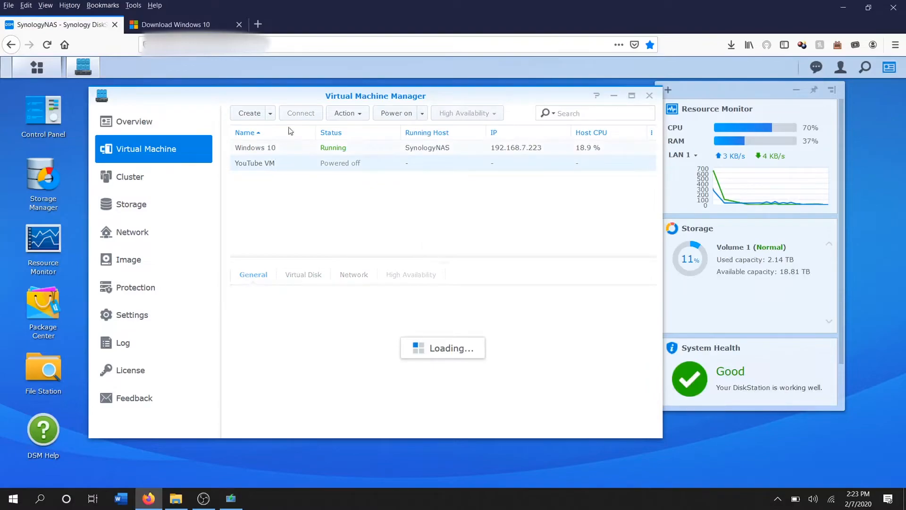
click(400, 118)
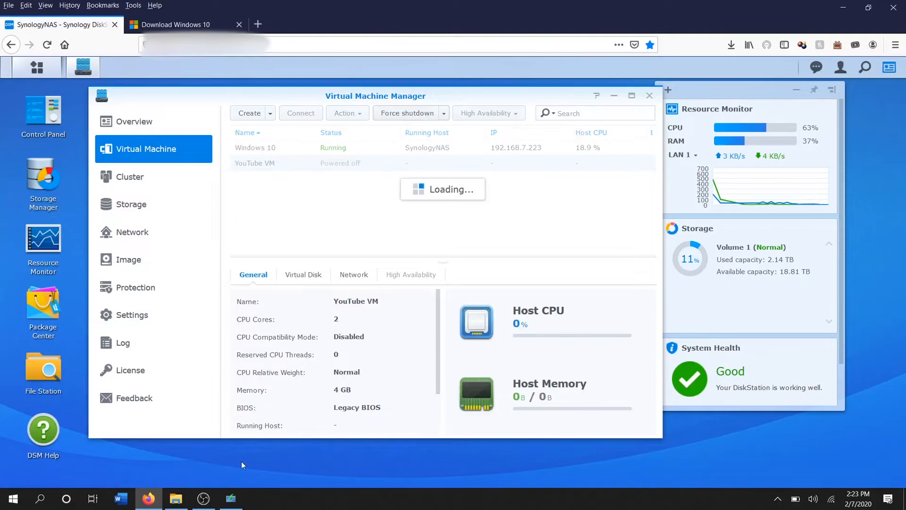
click(231, 500)
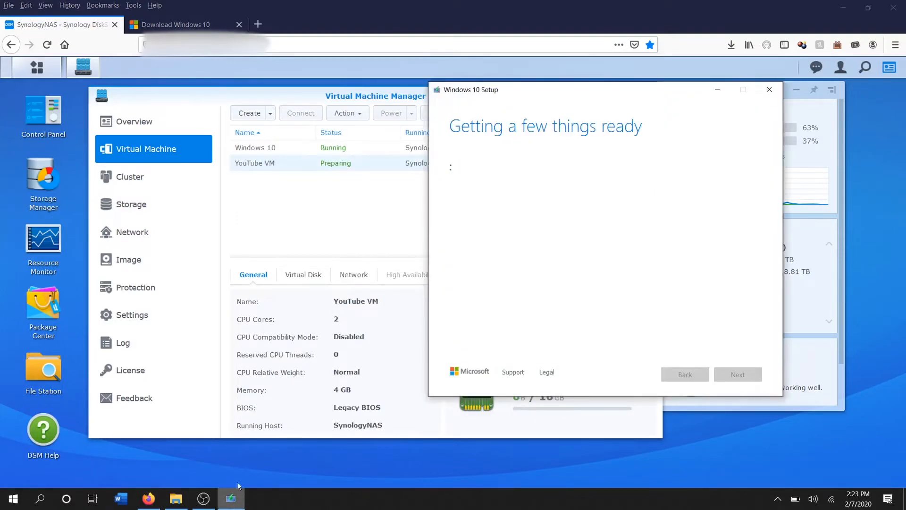
click(346, 217)
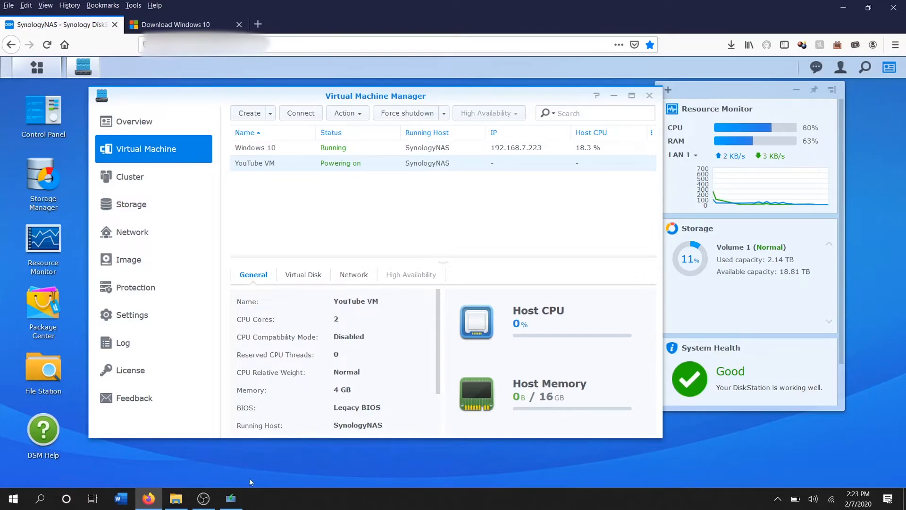
click(232, 500)
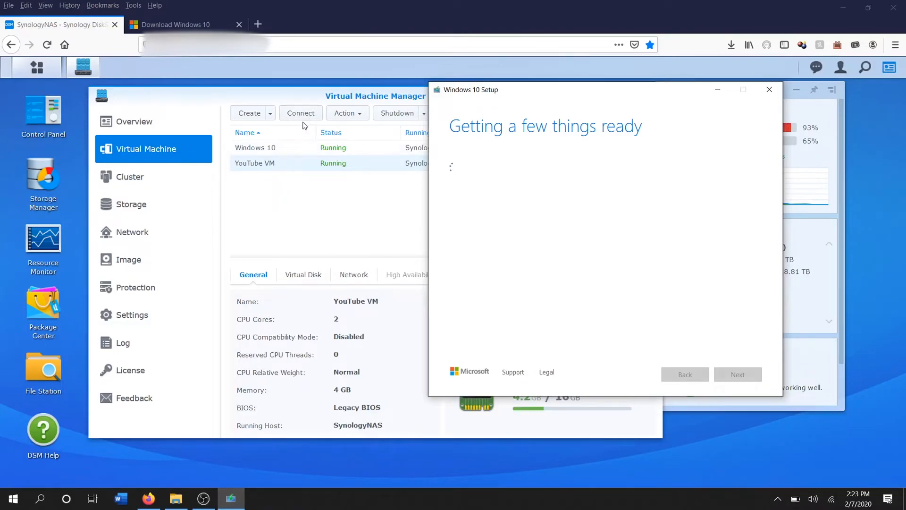
click(309, 185)
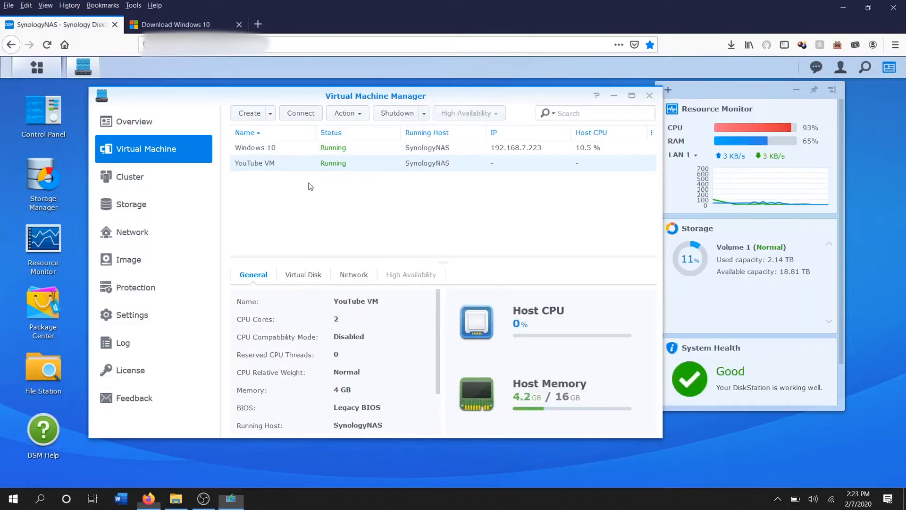
click(305, 116)
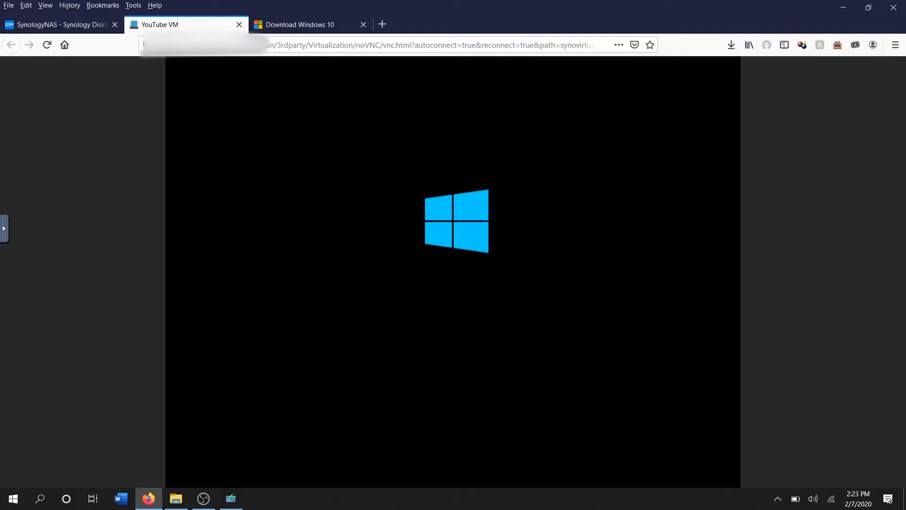
In Windows 10 Setup, choose installation media for another PC as an ISO file, using the recommended language, edition and architecture.
click(231, 504)
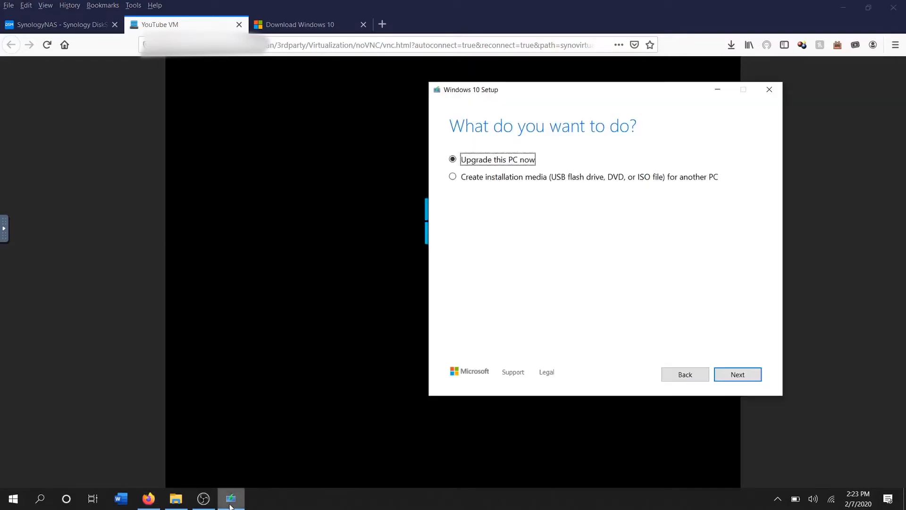
click(527, 185)
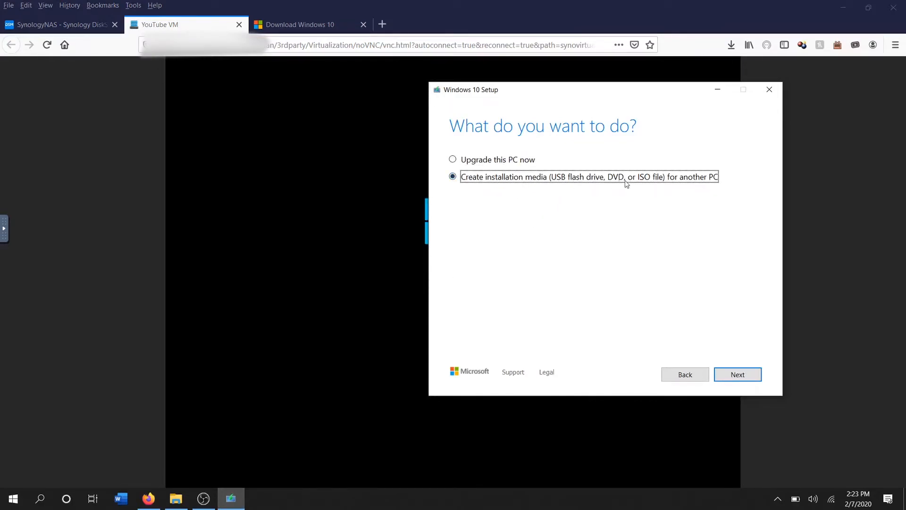
click(732, 378)
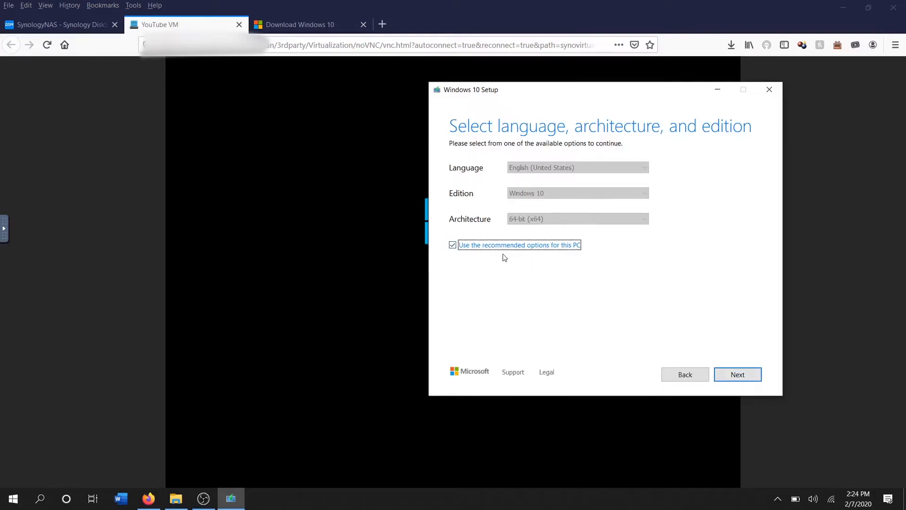
click(732, 376)
click(478, 207)
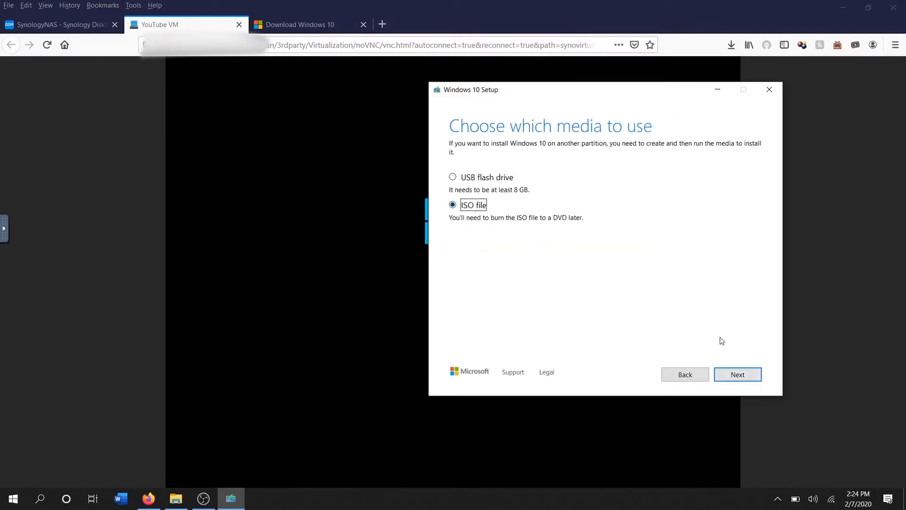
click(738, 385)
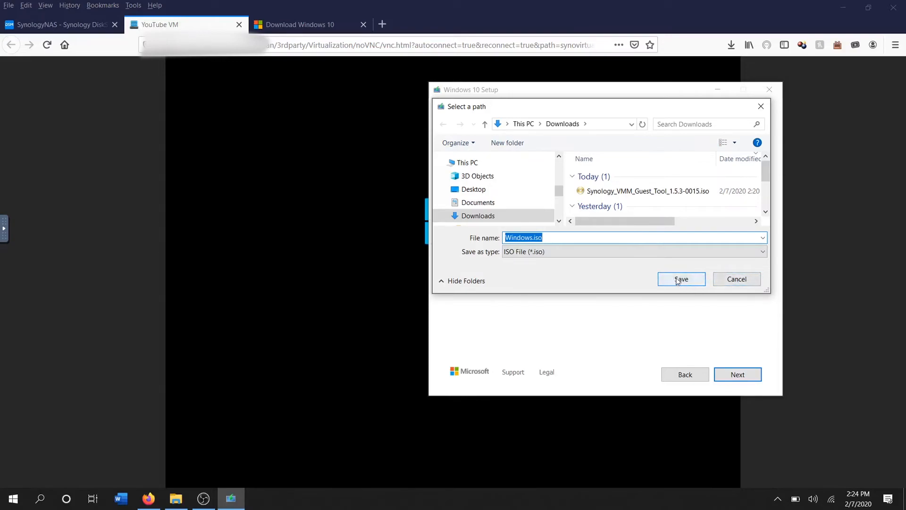
Quit Windows 10 Setup without saving the ISO file, and return to Virtual Machine Manager.
click(730, 282)
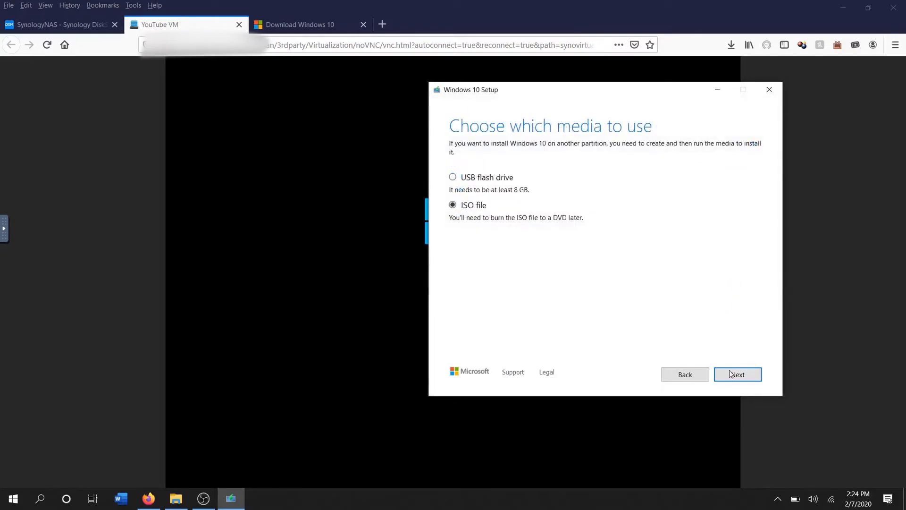
click(770, 89)
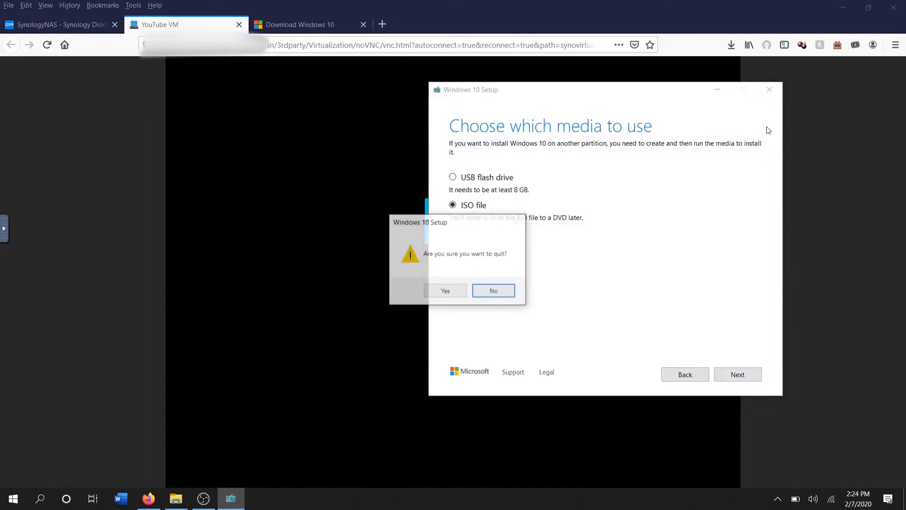
click(440, 290)
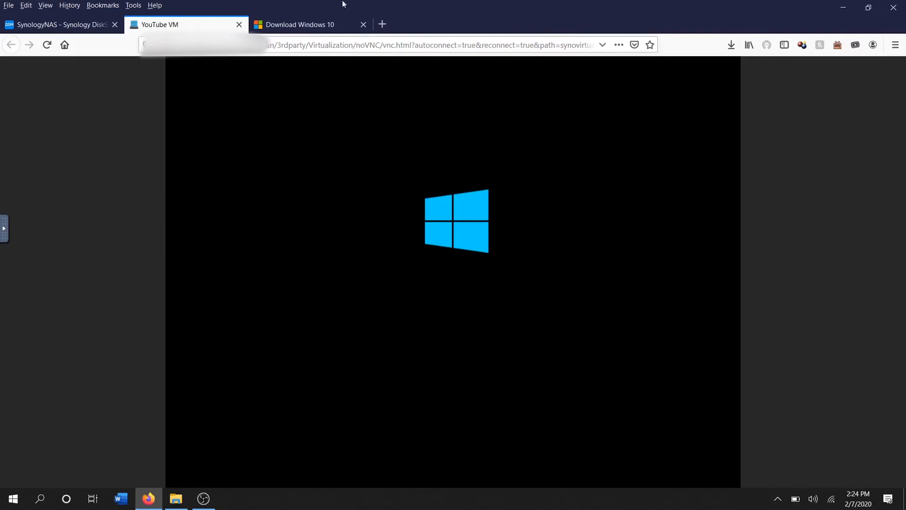
click(63, 31)
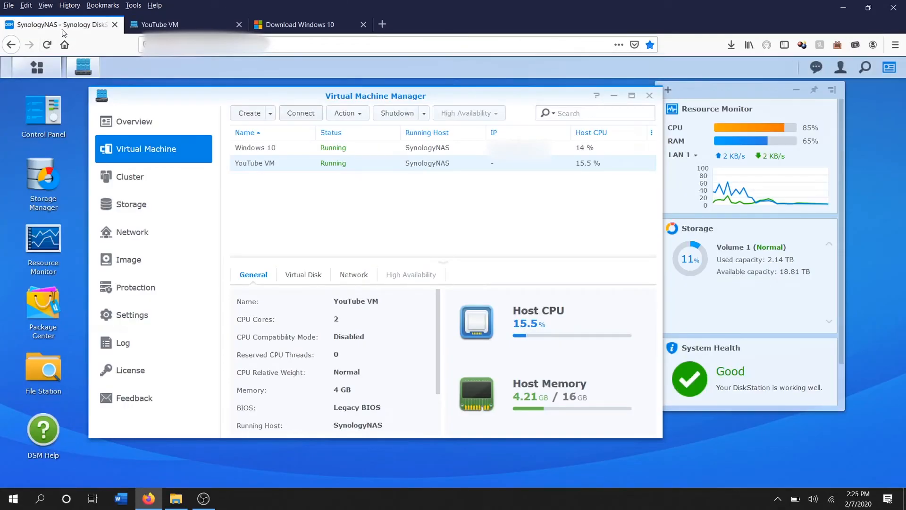